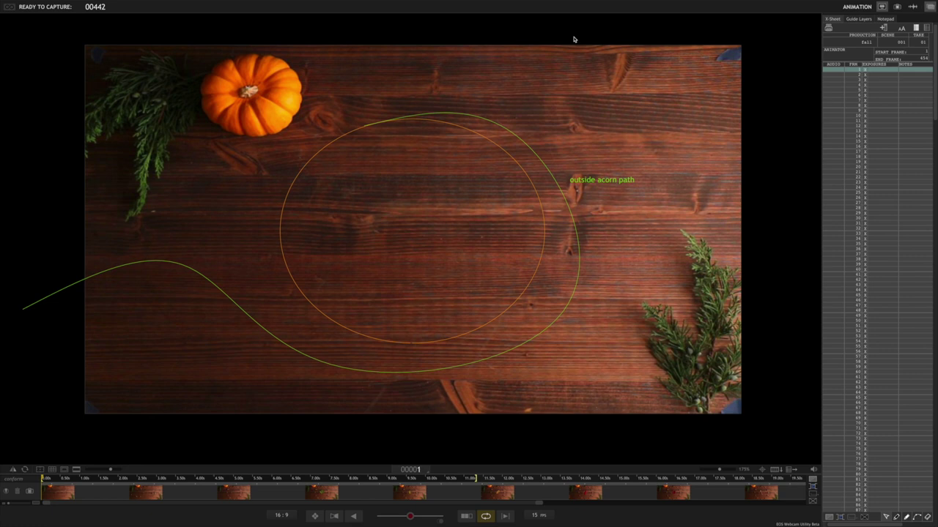
Step: Switch the right panel from the exposure sheet to Guide Layers and collapse the Drawing Layers group
mouse_move(574, 39)
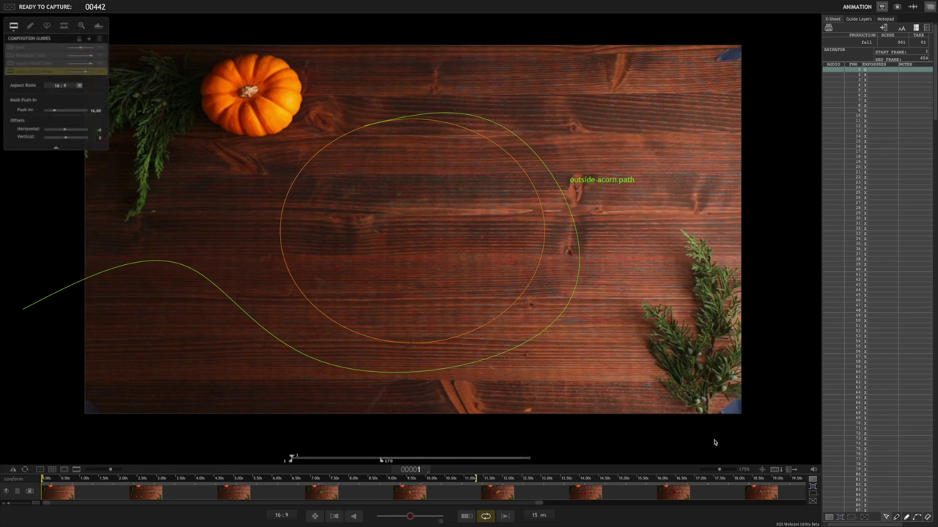
click(854, 19)
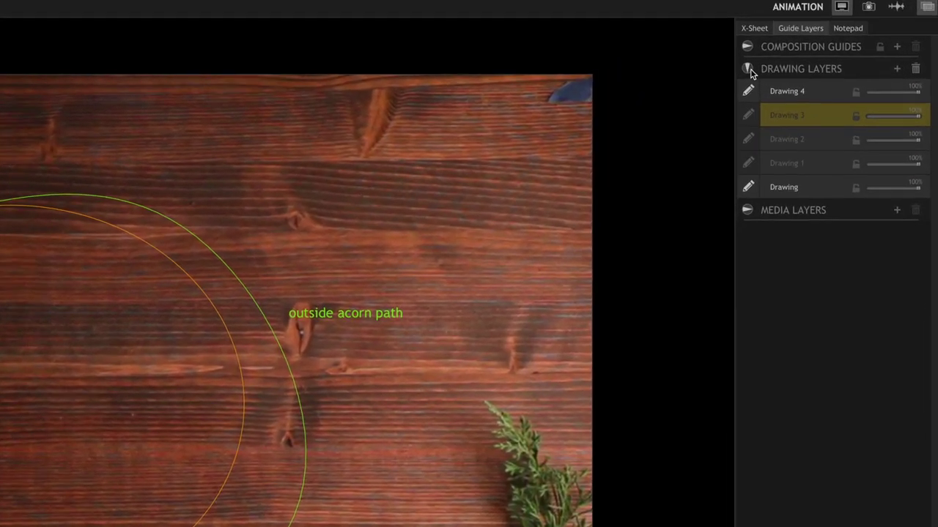
click(748, 69)
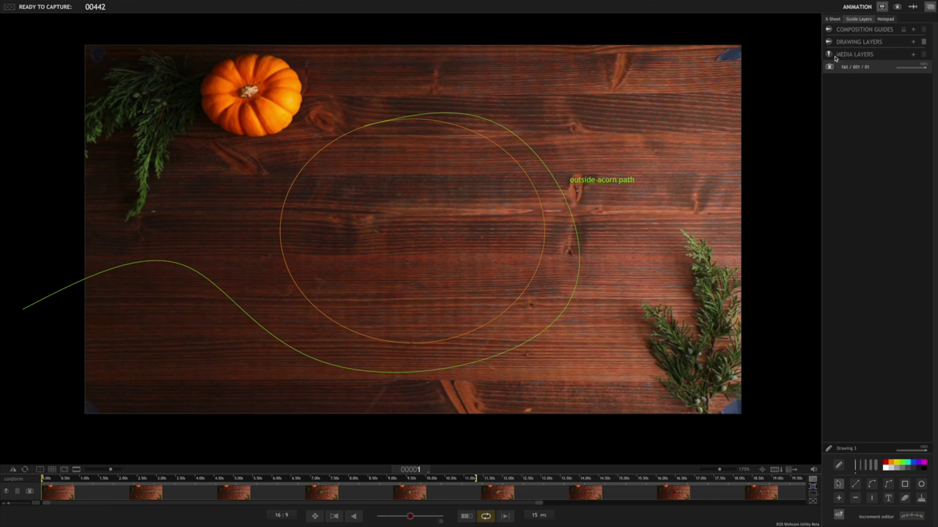
Step: Collapse Media Layers, expand Composition Guides, and float then re-dock the Guide Layers panel
click(828, 55)
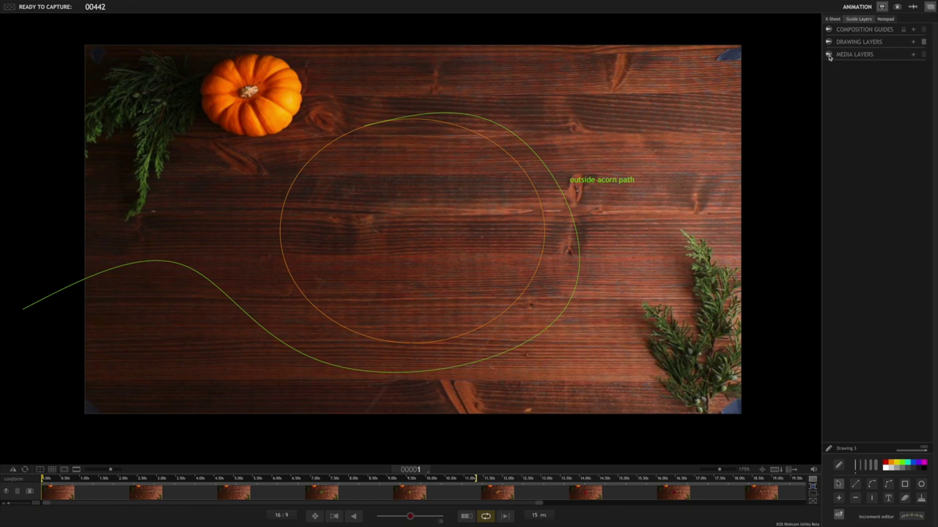
click(828, 30)
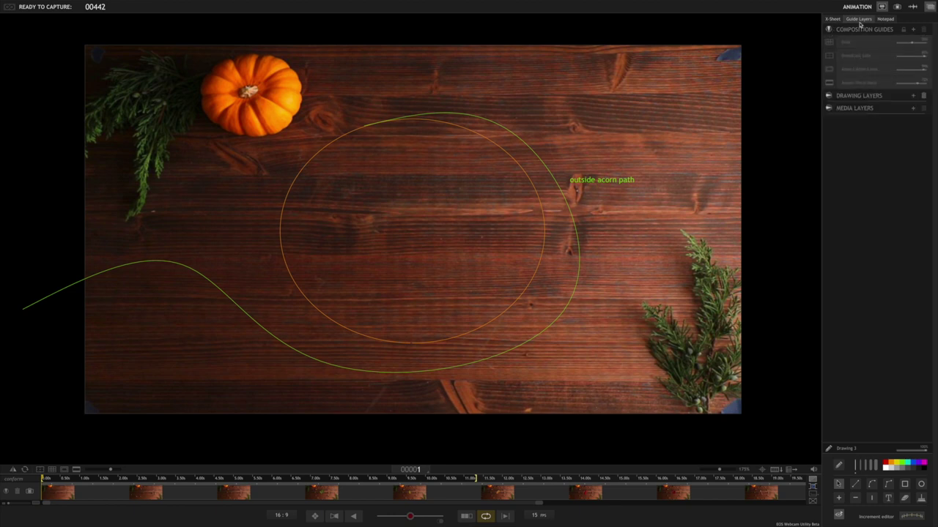
click(860, 22)
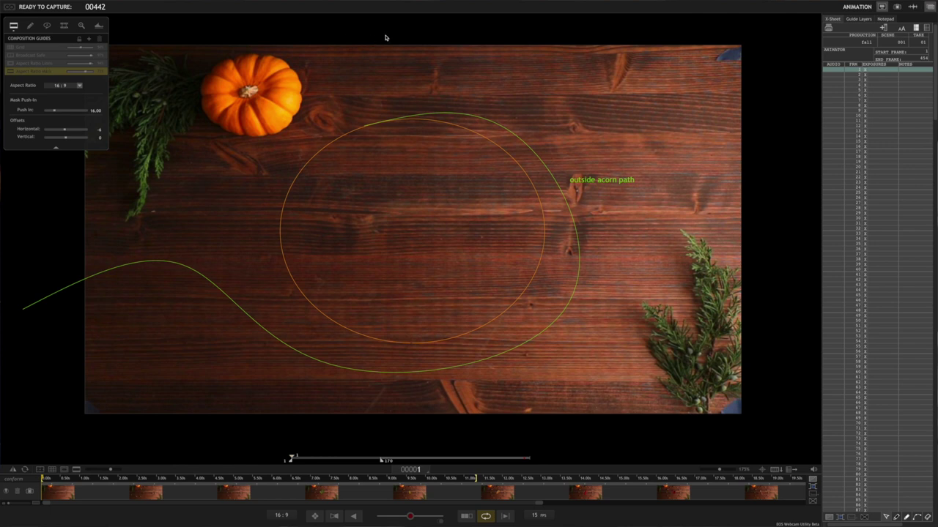
click(861, 20)
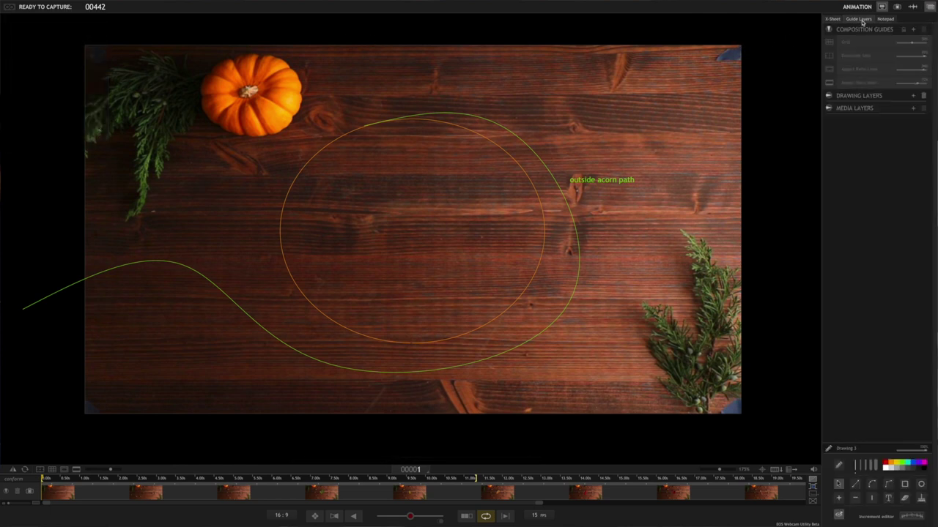
Step: Turn on the grid, then try the broadcast safe, aspect ratio lines and mask overlays before turning them off
click(829, 41)
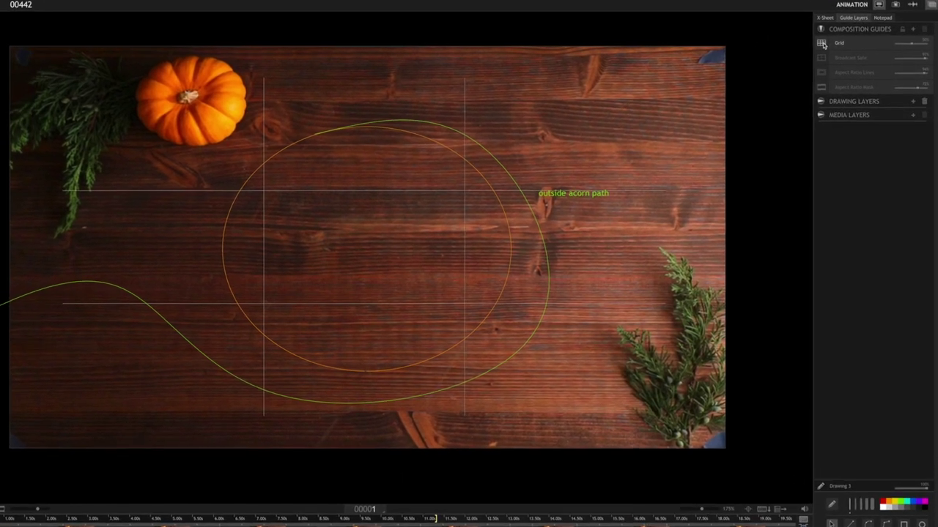
click(831, 56)
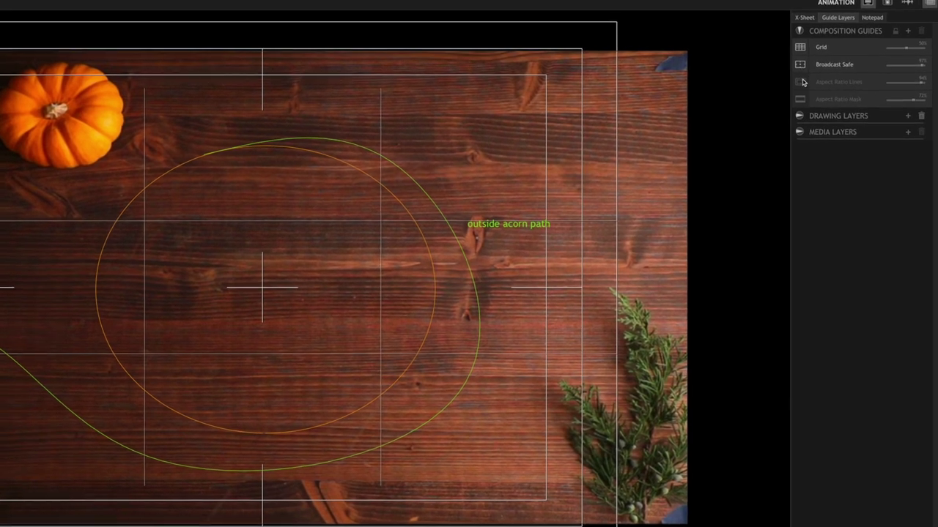
click(807, 79)
click(807, 95)
click(806, 95)
click(799, 83)
click(799, 67)
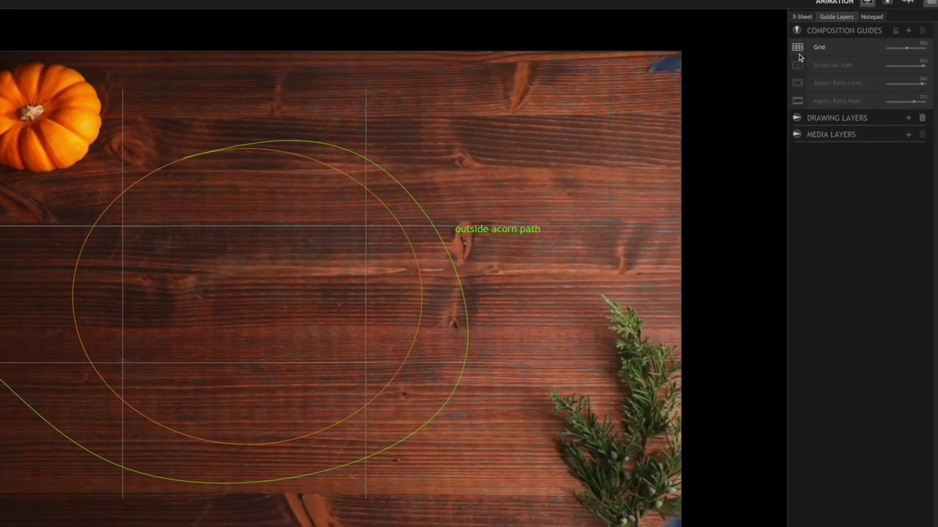
Step: Set the Grid guide's horizontal sections to 8
click(818, 48)
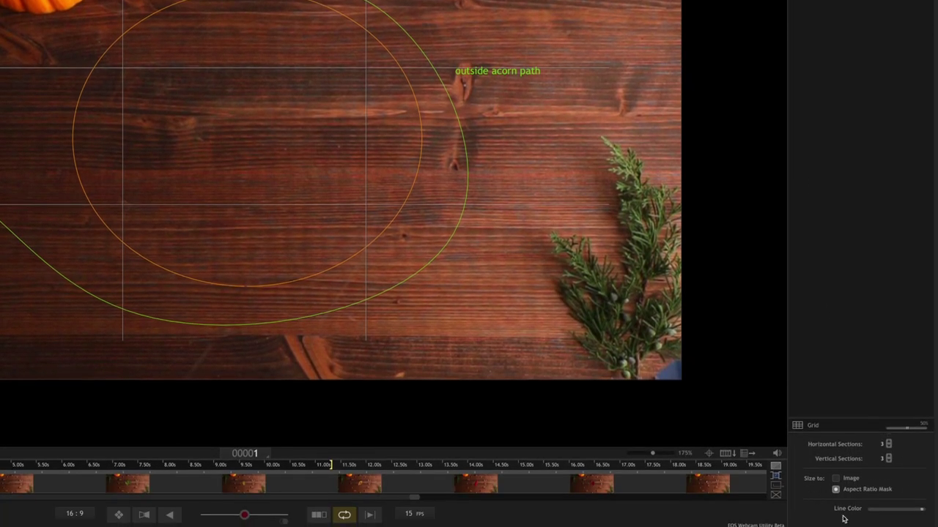
click(889, 443)
click(889, 442)
click(889, 443)
click(888, 442)
click(889, 443)
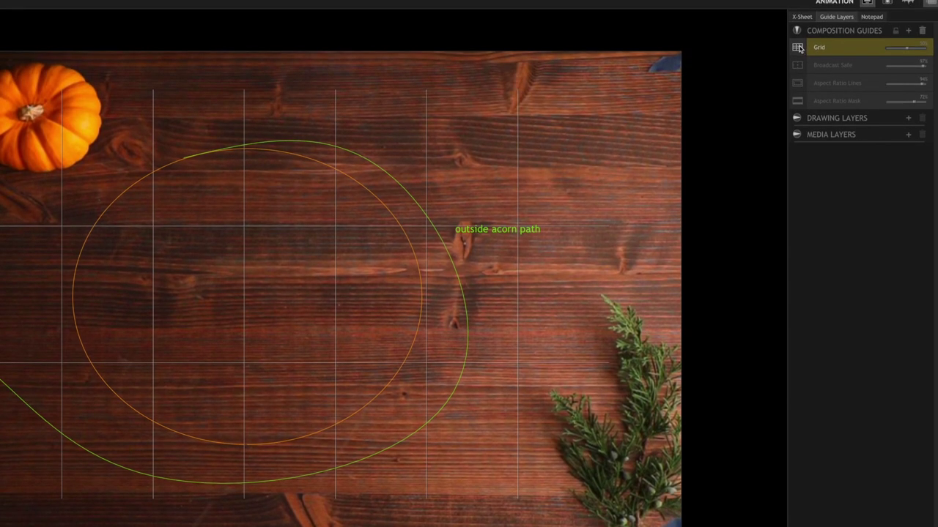
Step: Hide the grid overlay and the Drawing layer with the acorn paths
click(797, 32)
click(797, 32)
click(798, 46)
click(798, 32)
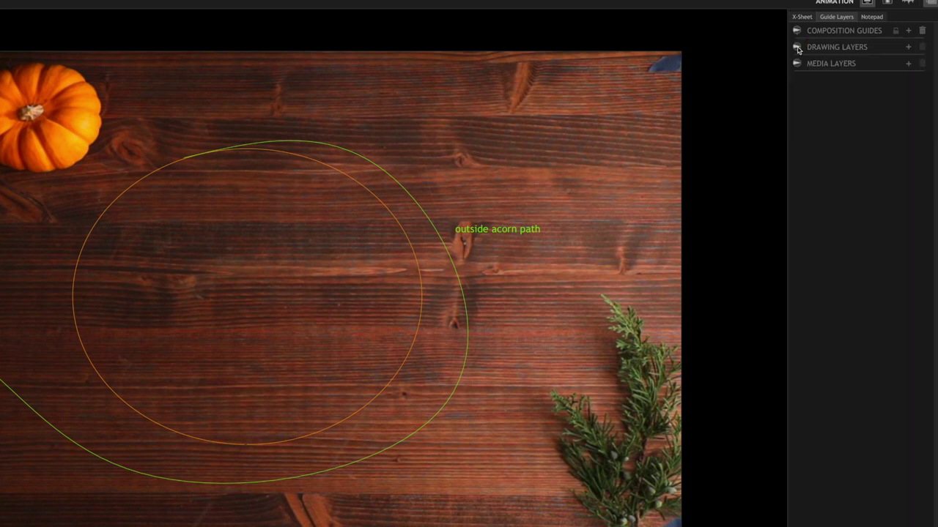
click(797, 47)
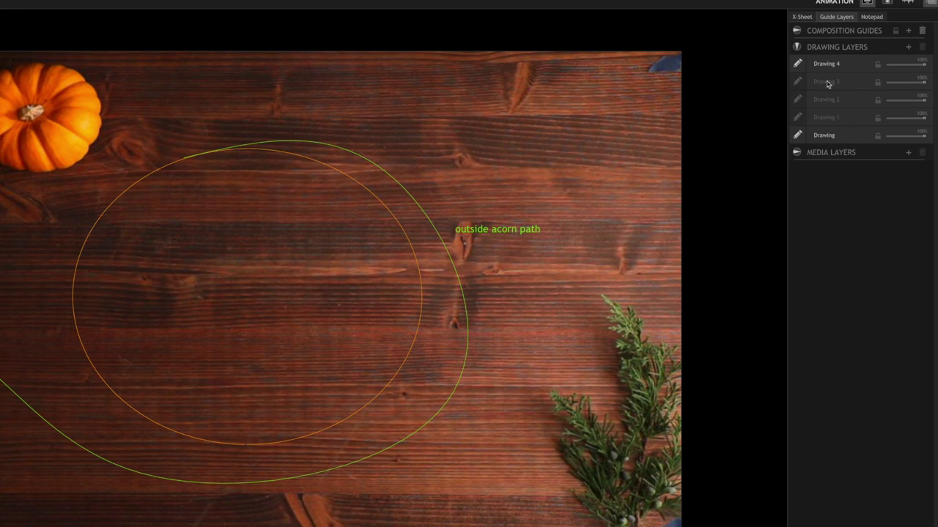
click(797, 135)
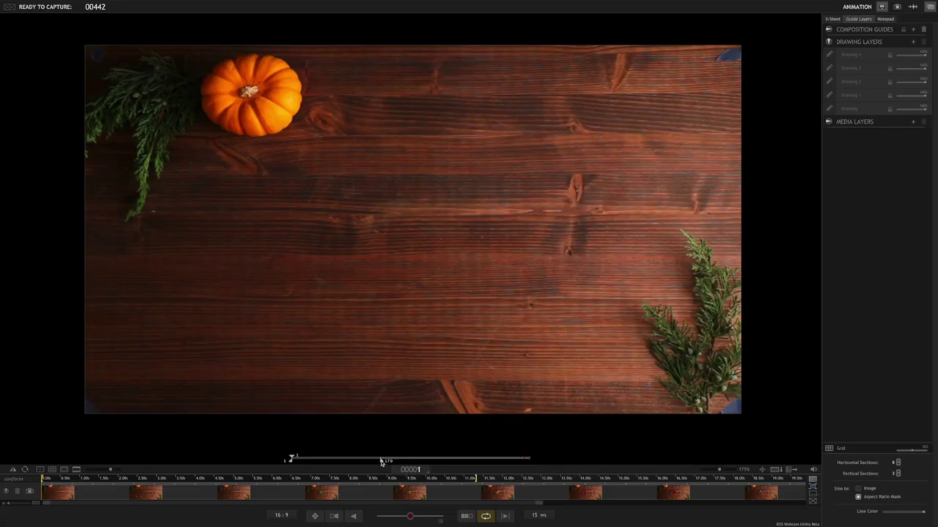
drag(381, 460, 309, 461)
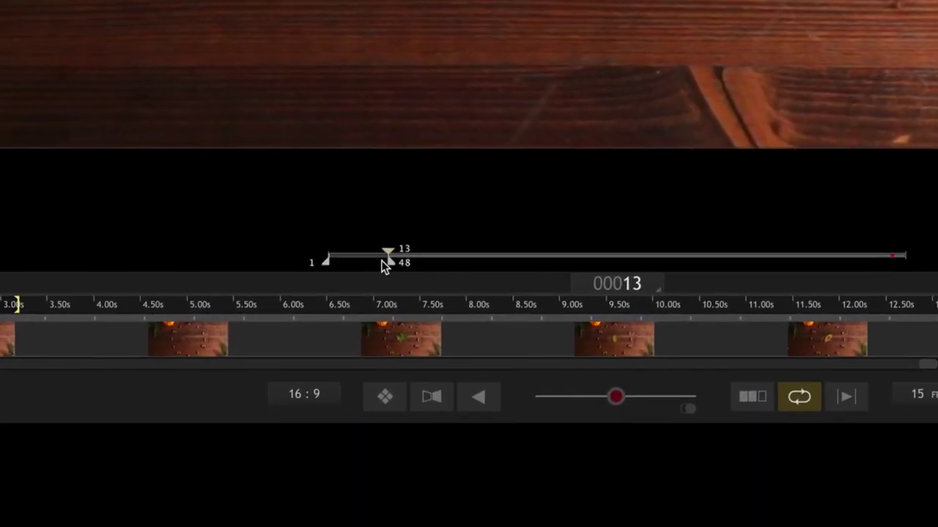
drag(370, 316, 352, 316)
drag(363, 257, 419, 246)
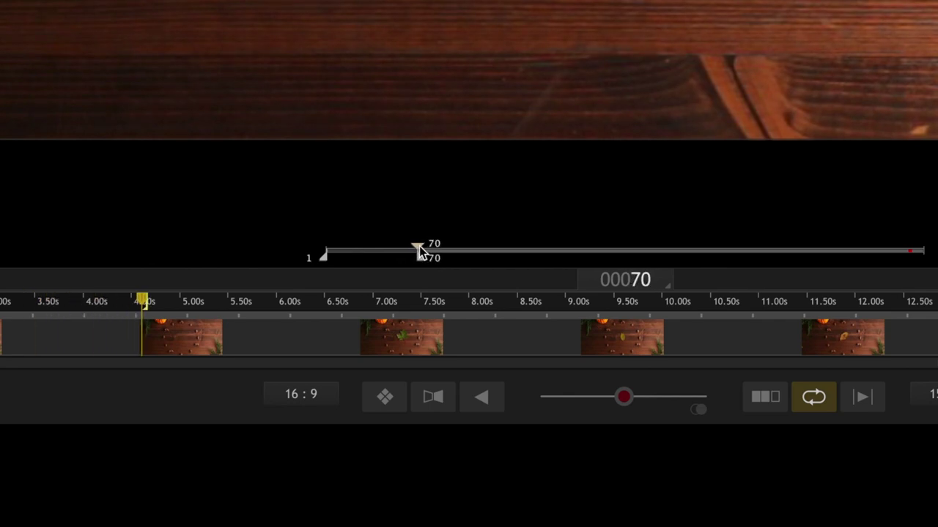
mouse_move(241, 266)
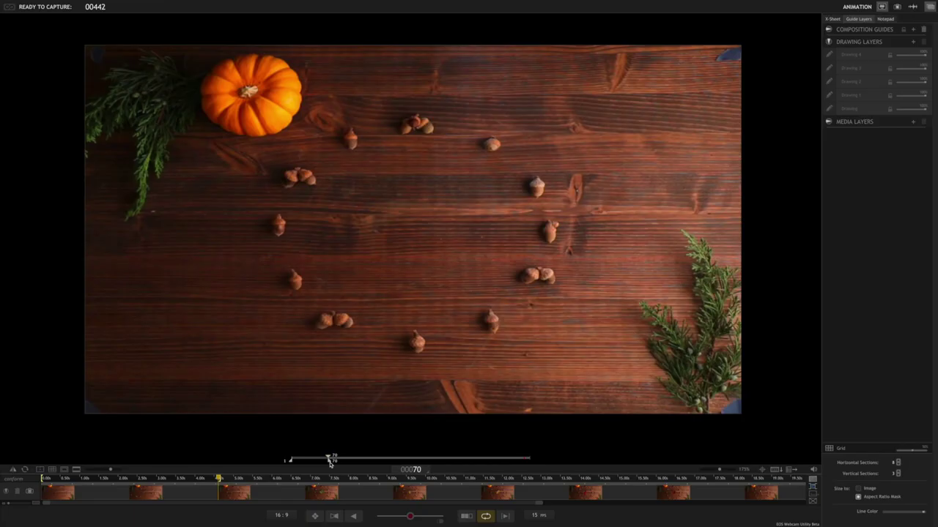
key(0)
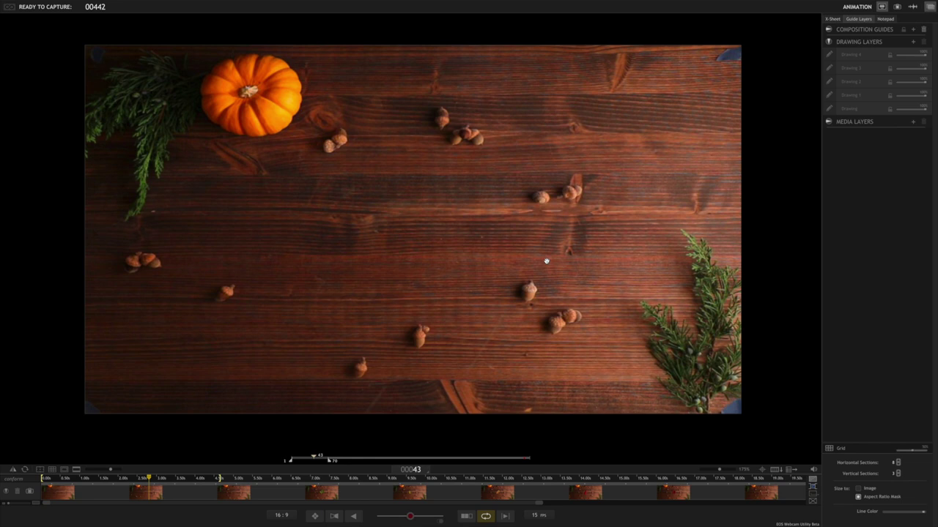
Step: Make the base Drawing layer visible so its ellipse and wave guides appear
click(830, 108)
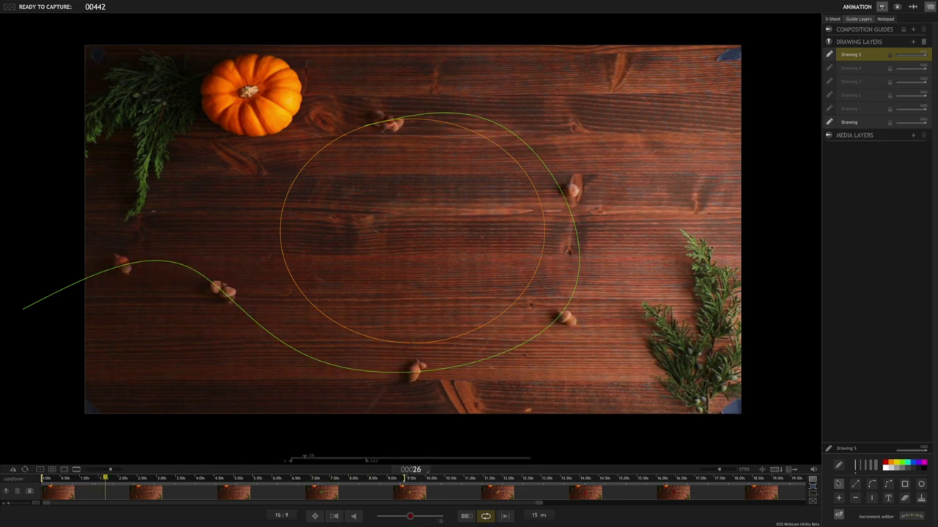
Step: Turn on the Drawing 2 layer to reveal its white stroke
click(828, 95)
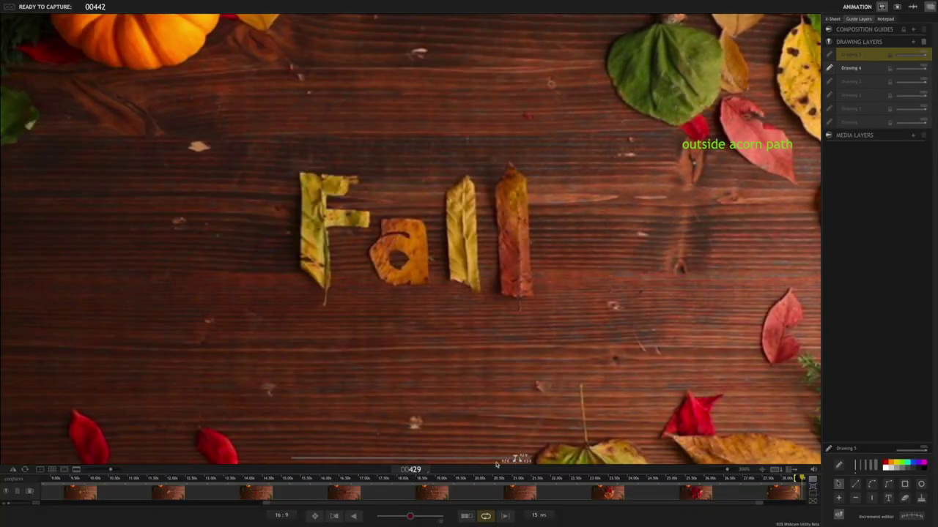
Step: Scrub the timeline back from frame 429 to the acorn frames around frame 55
drag(496, 465, 452, 463)
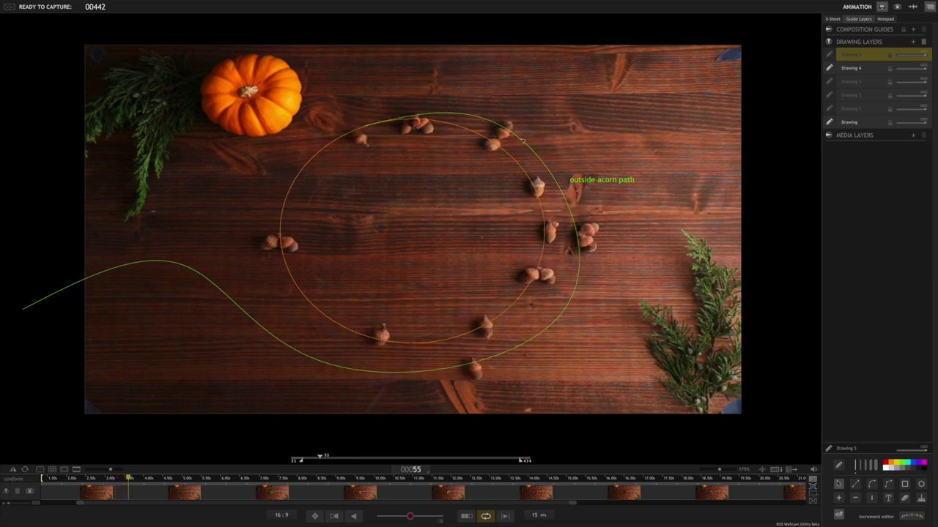
Step: Toggle the guide layers' visibility to compare drawings, leaving Drawing 4 active with its label
click(829, 68)
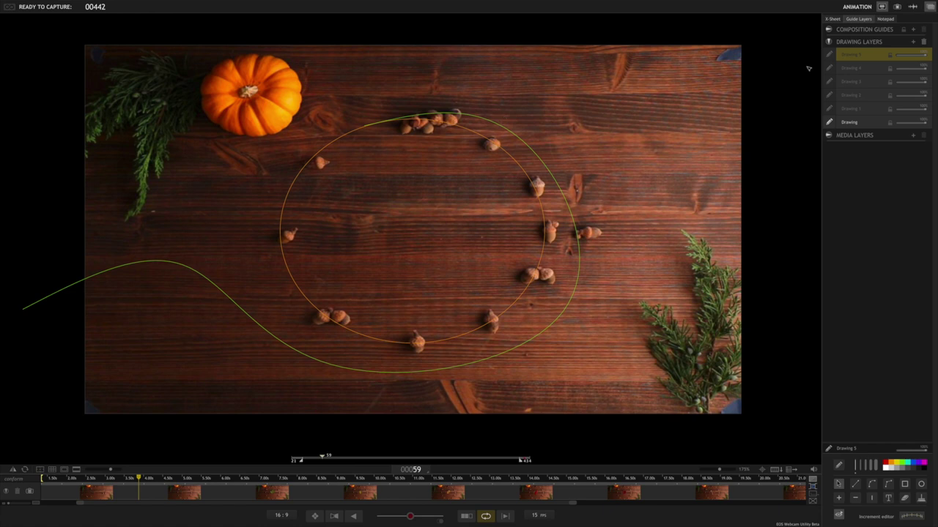
click(829, 83)
click(830, 86)
click(830, 95)
click(830, 94)
click(830, 72)
Step: Delete Drawing 5, add a fresh Drawing 5 layer, and place a text note on the shot
key(Delete)
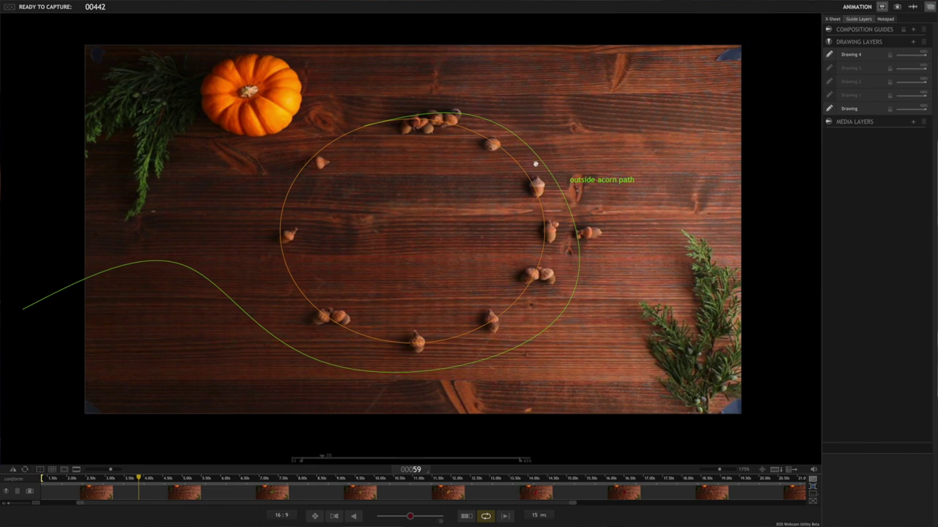
click(913, 43)
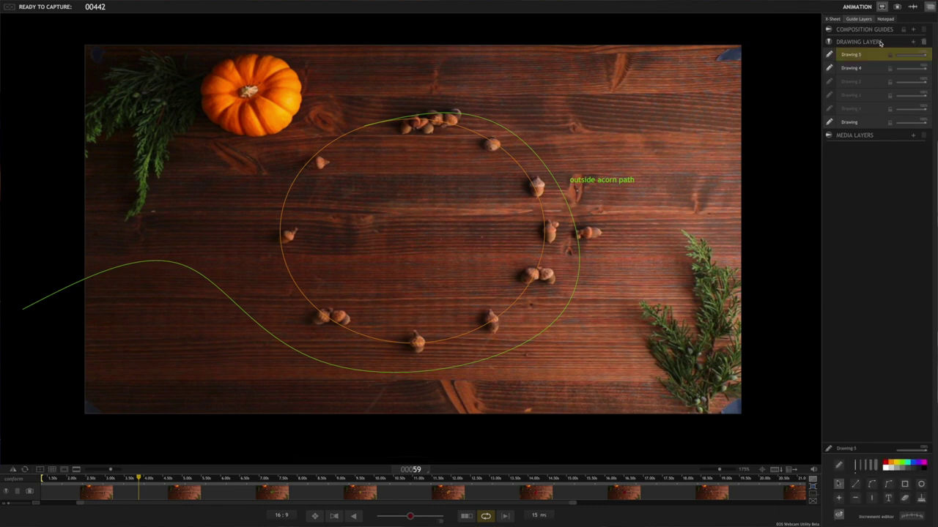
click(888, 499)
click(526, 82)
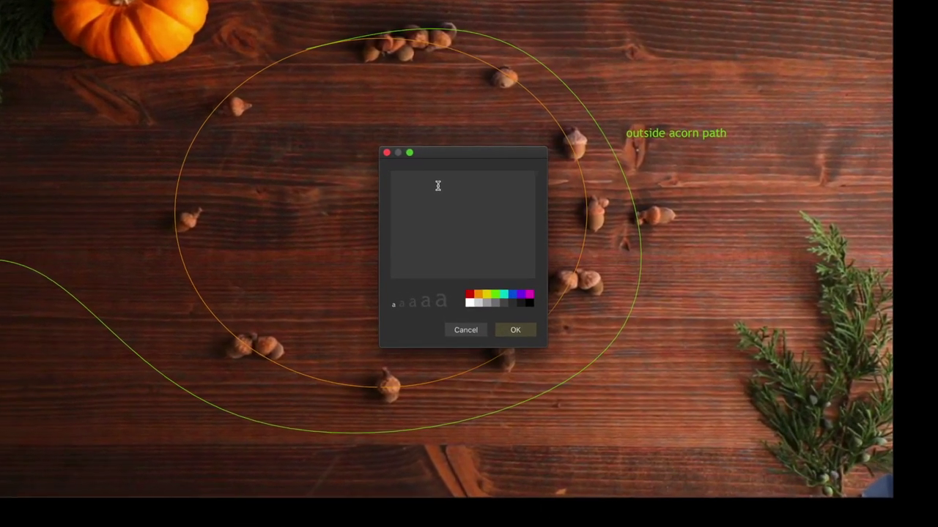
Step: Add a smaller caption 'Test... Please Subscribe to the channel.' at top centre, then hide Drawing 5
text(Test..)
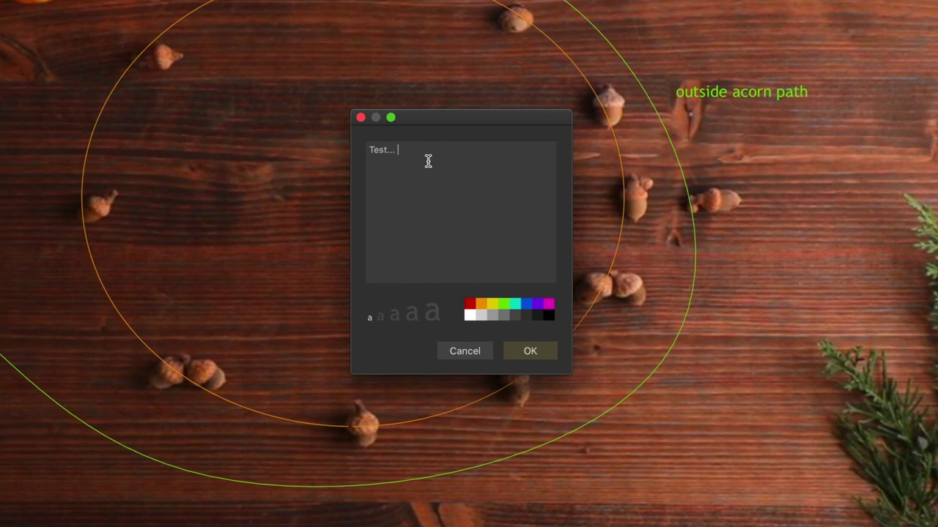
text(. Pleae)
text(e Subscribe to the channel.)
click(412, 315)
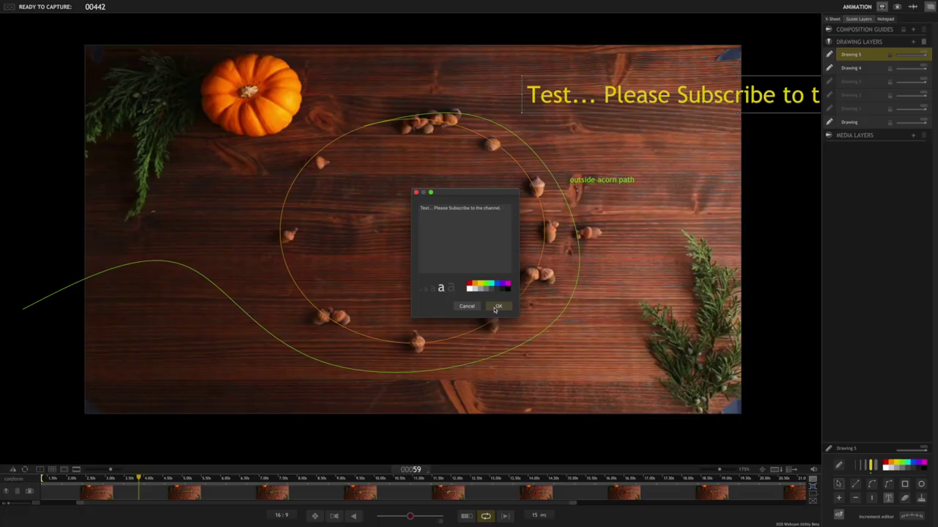
click(432, 293)
click(426, 291)
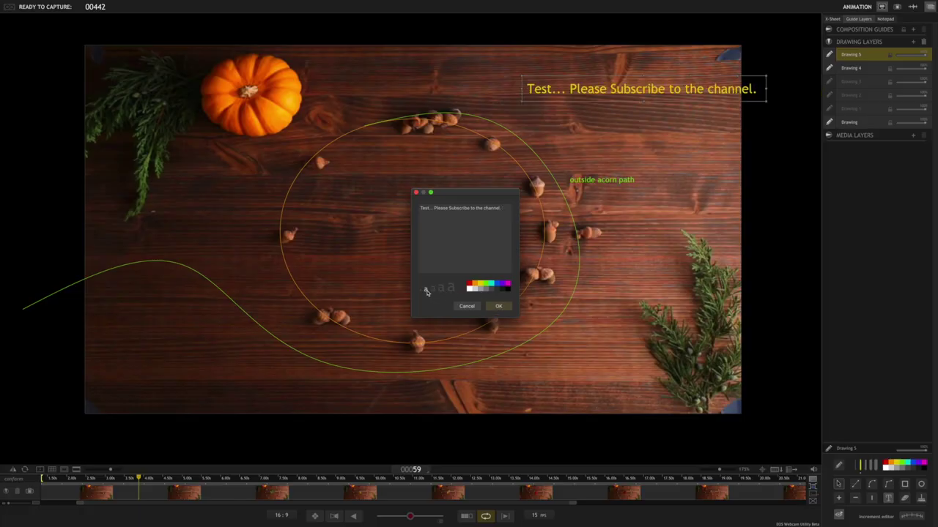
click(497, 307)
drag(582, 93, 382, 88)
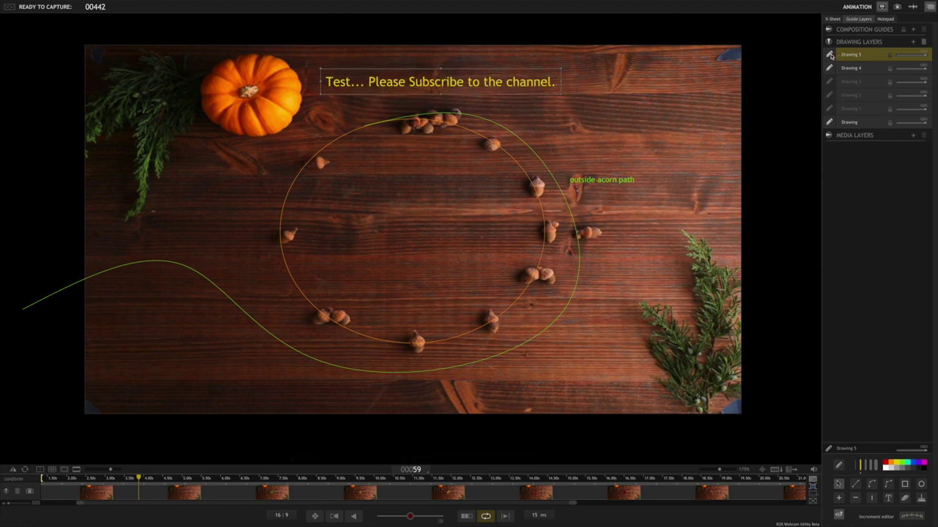
click(830, 55)
Step: Keep the caption layer hidden and add a new Drawing 6 guide layer
click(830, 55)
click(830, 55)
click(912, 41)
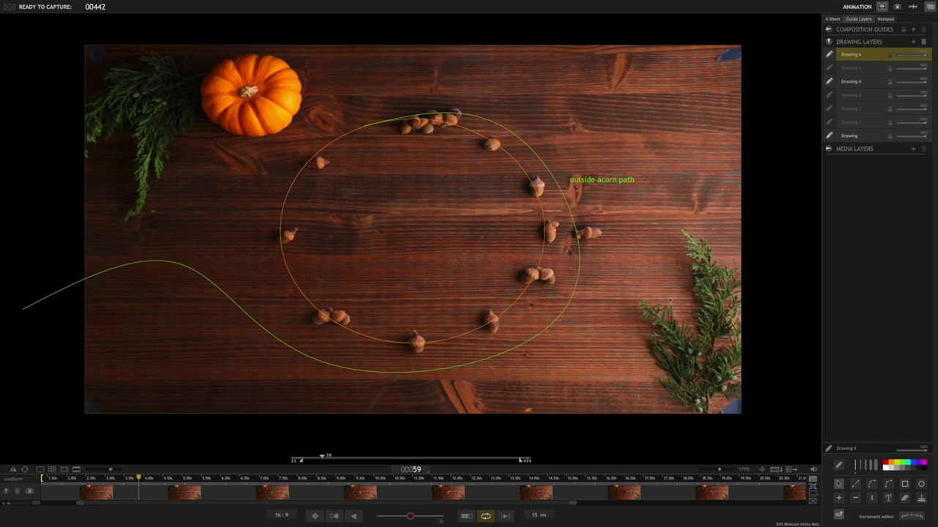
Step: Draw a straight guide line at upper right and a bezier curve through the acorn ring
click(854, 485)
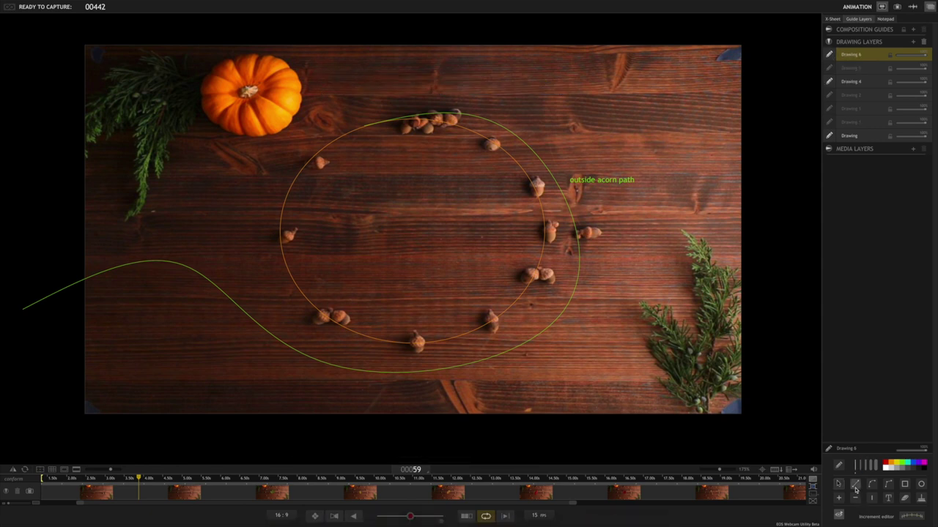
mouse_move(662, 153)
mouse_down()
mouse_move(556, 83)
mouse_move(600, 145)
mouse_up()
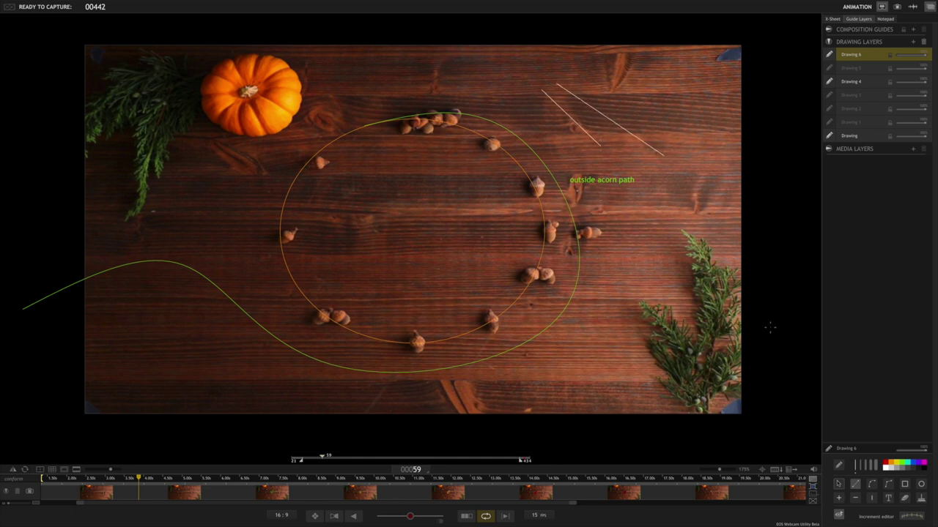
click(871, 485)
mouse_move(608, 277)
mouse_down()
mouse_move(439, 293)
mouse_move(360, 270)
mouse_move(331, 162)
mouse_move(370, 81)
mouse_move(403, 73)
mouse_move(523, 102)
mouse_move(583, 235)
mouse_move(399, 73)
mouse_move(555, 335)
mouse_move(718, 363)
mouse_move(678, 359)
mouse_up()
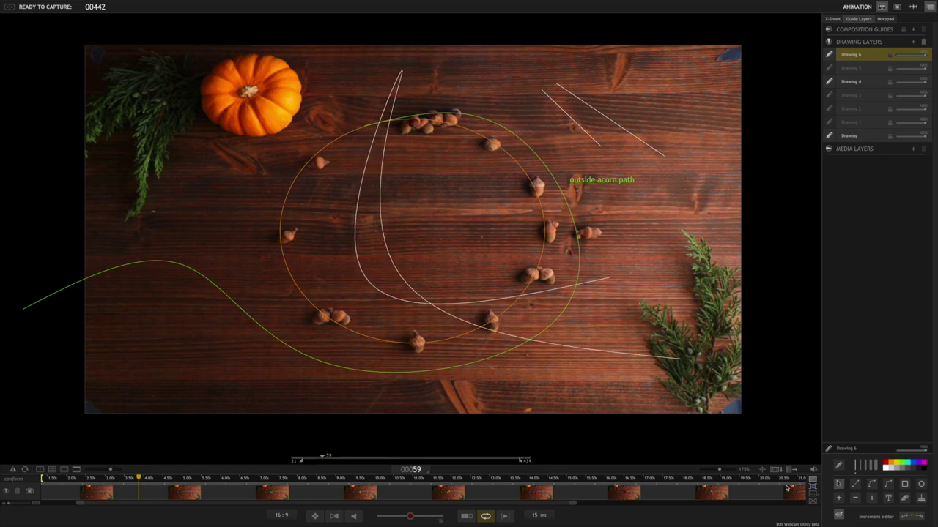
click(906, 487)
drag(294, 293, 417, 225)
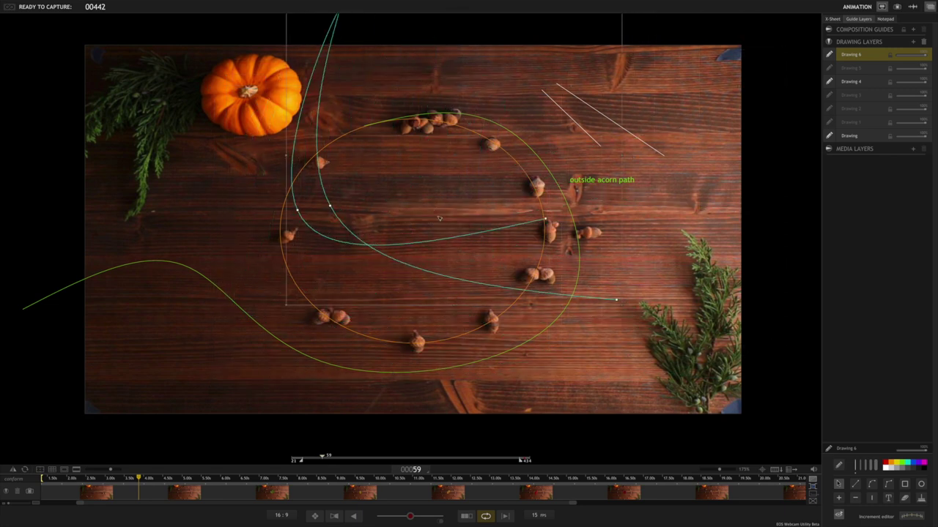